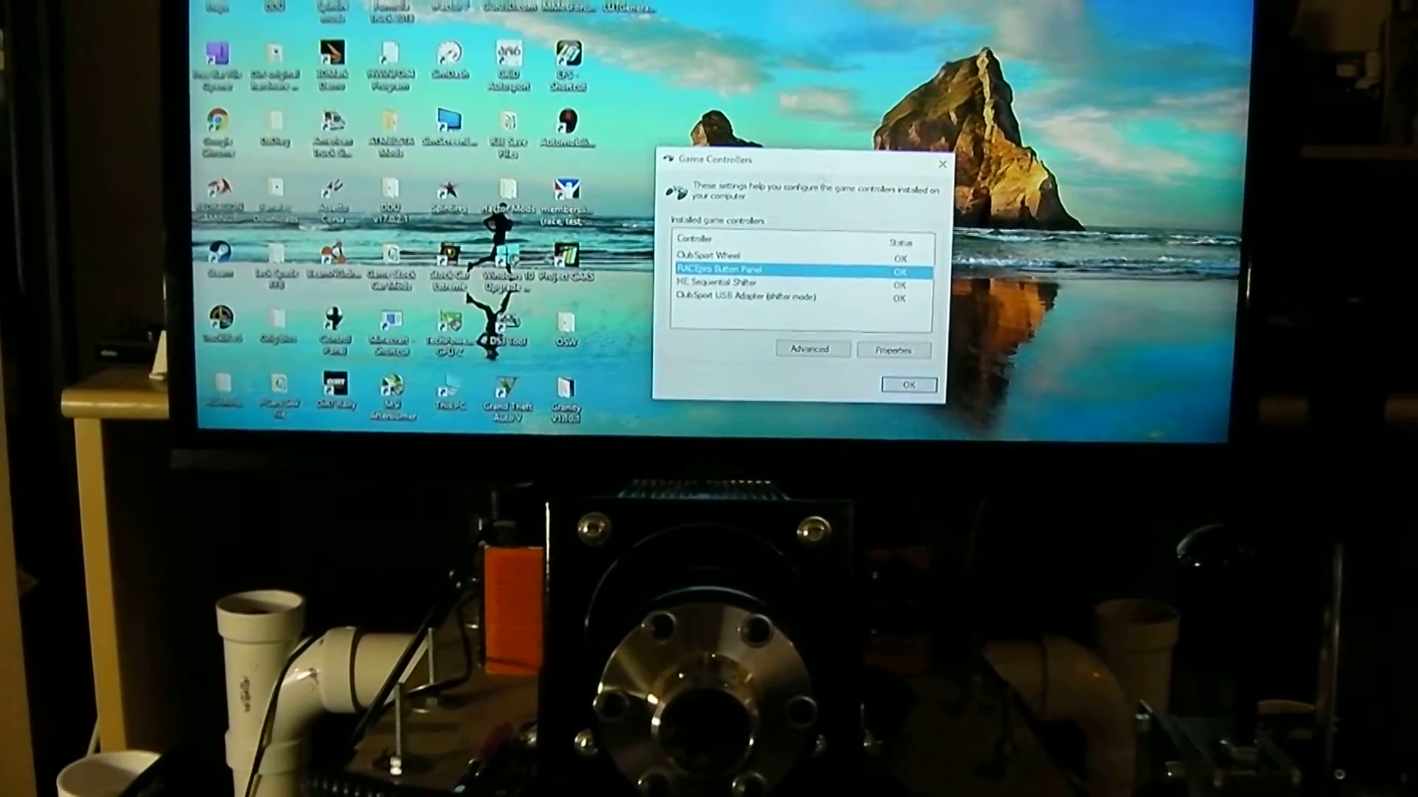
# Open a controller's test page from the installed game controllers list.
pyautogui.doubleClick(715, 256)
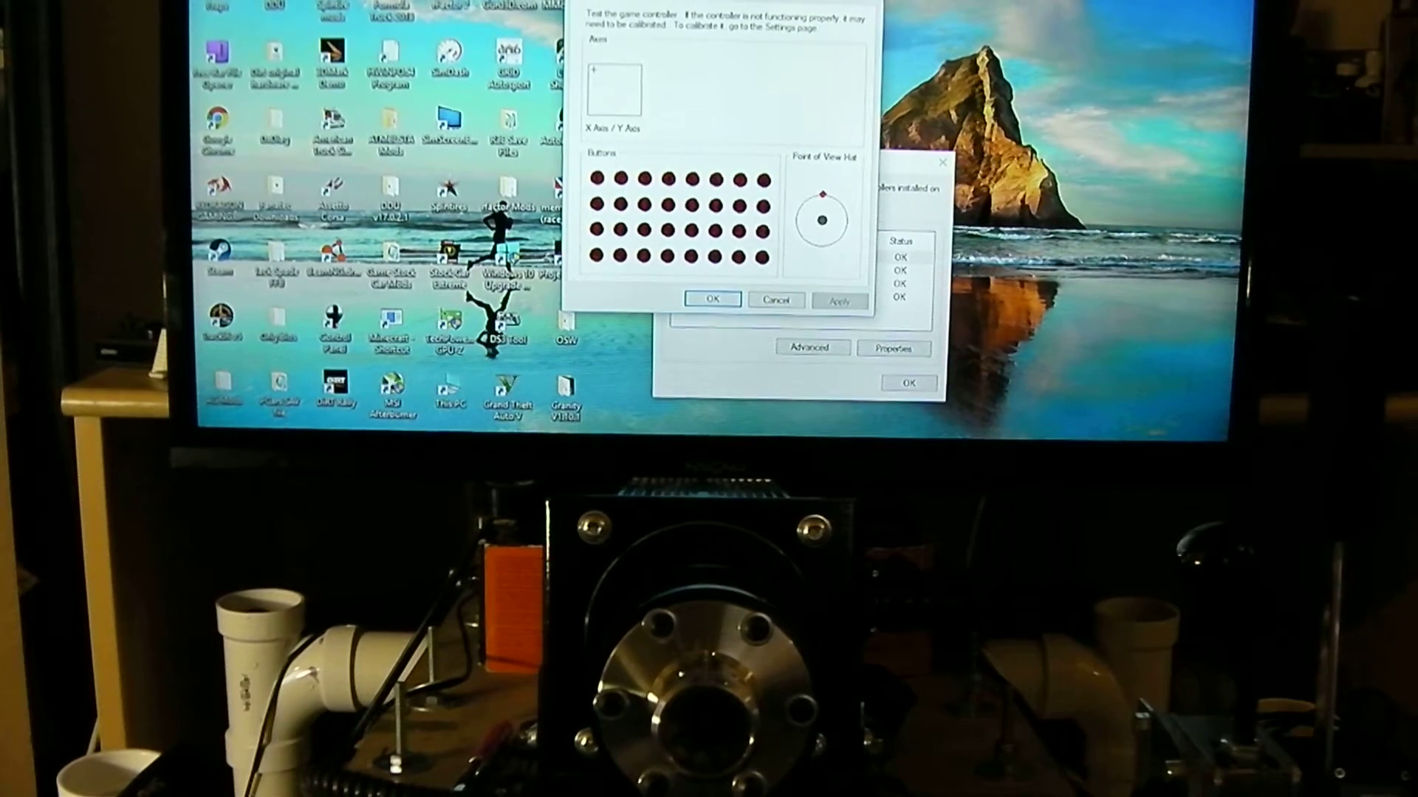
pyautogui.click(713, 299)
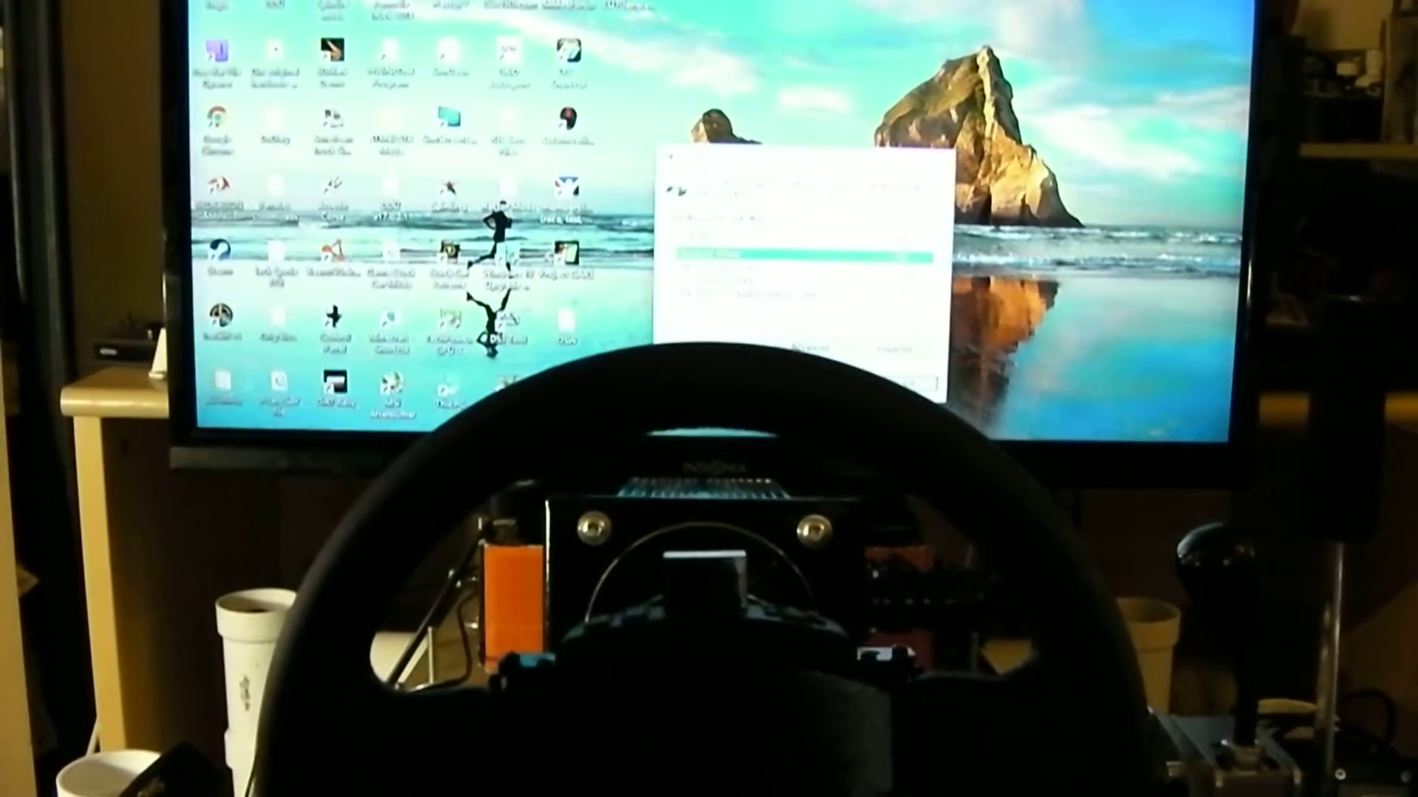
pyautogui.doubleClick(812, 257)
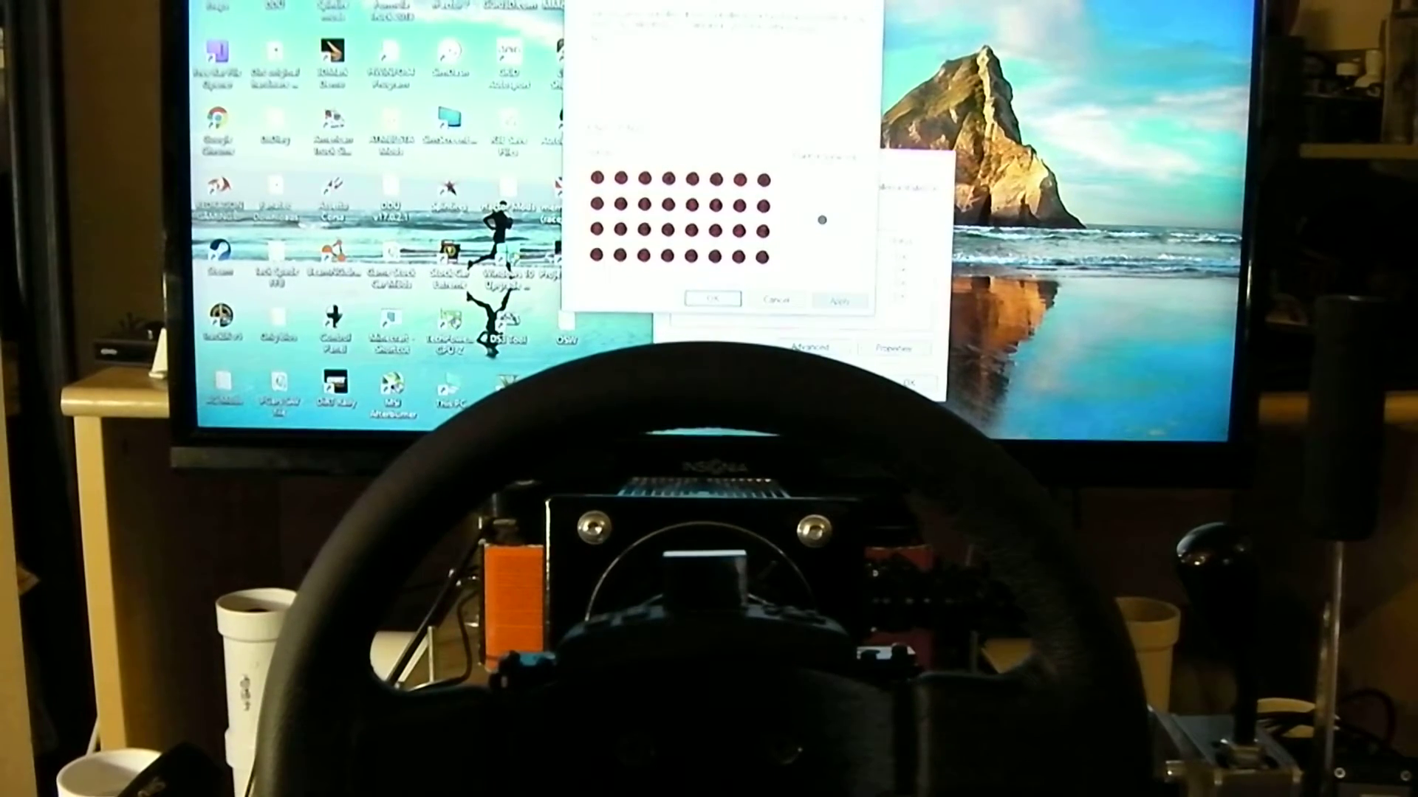
# Shift the ClubSport Wheel test window slightly down on screen.
pyautogui.moveTo(720, 10); pyautogui.dragTo(711, 31)
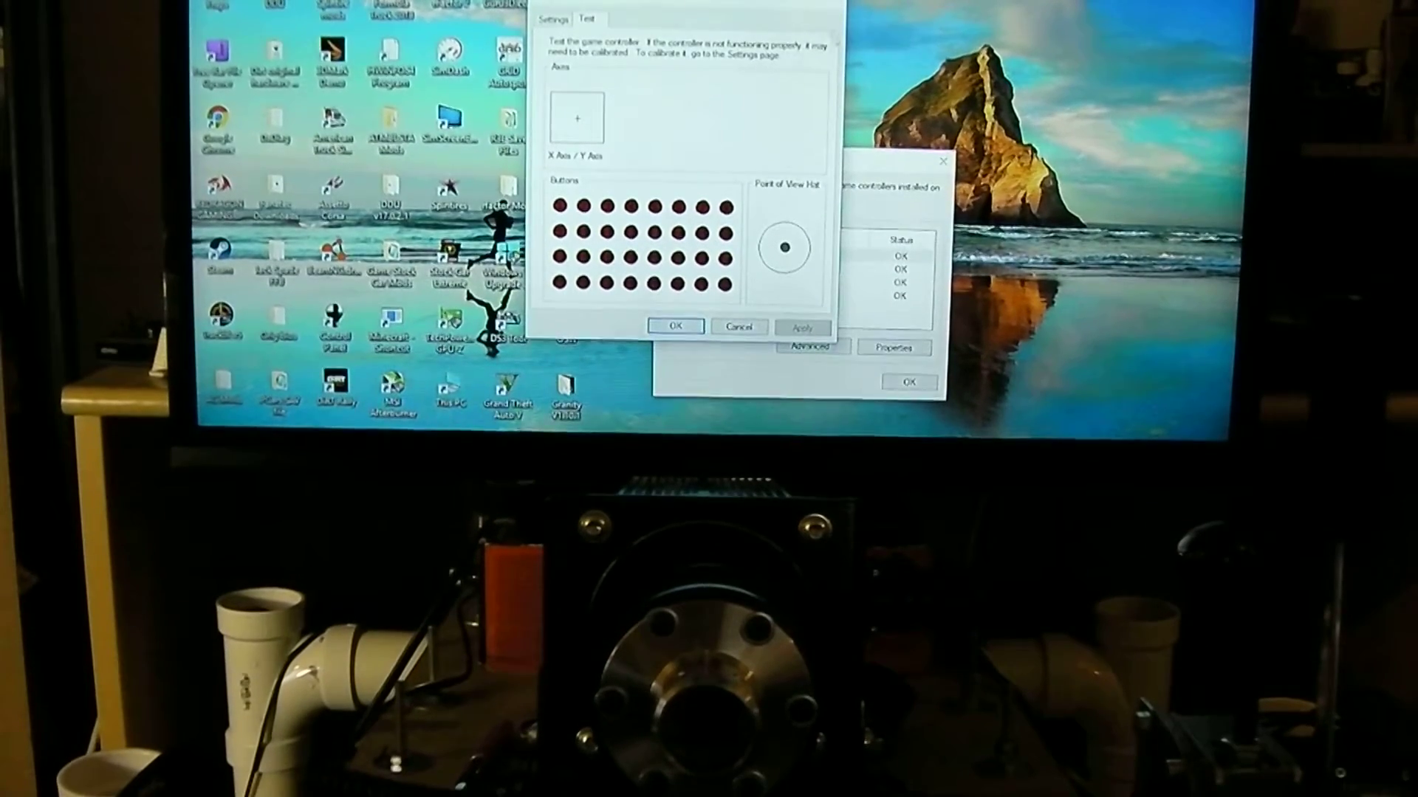
# Close the ClubSport Wheel test page to get back to the device list.
pyautogui.click(832, 3)
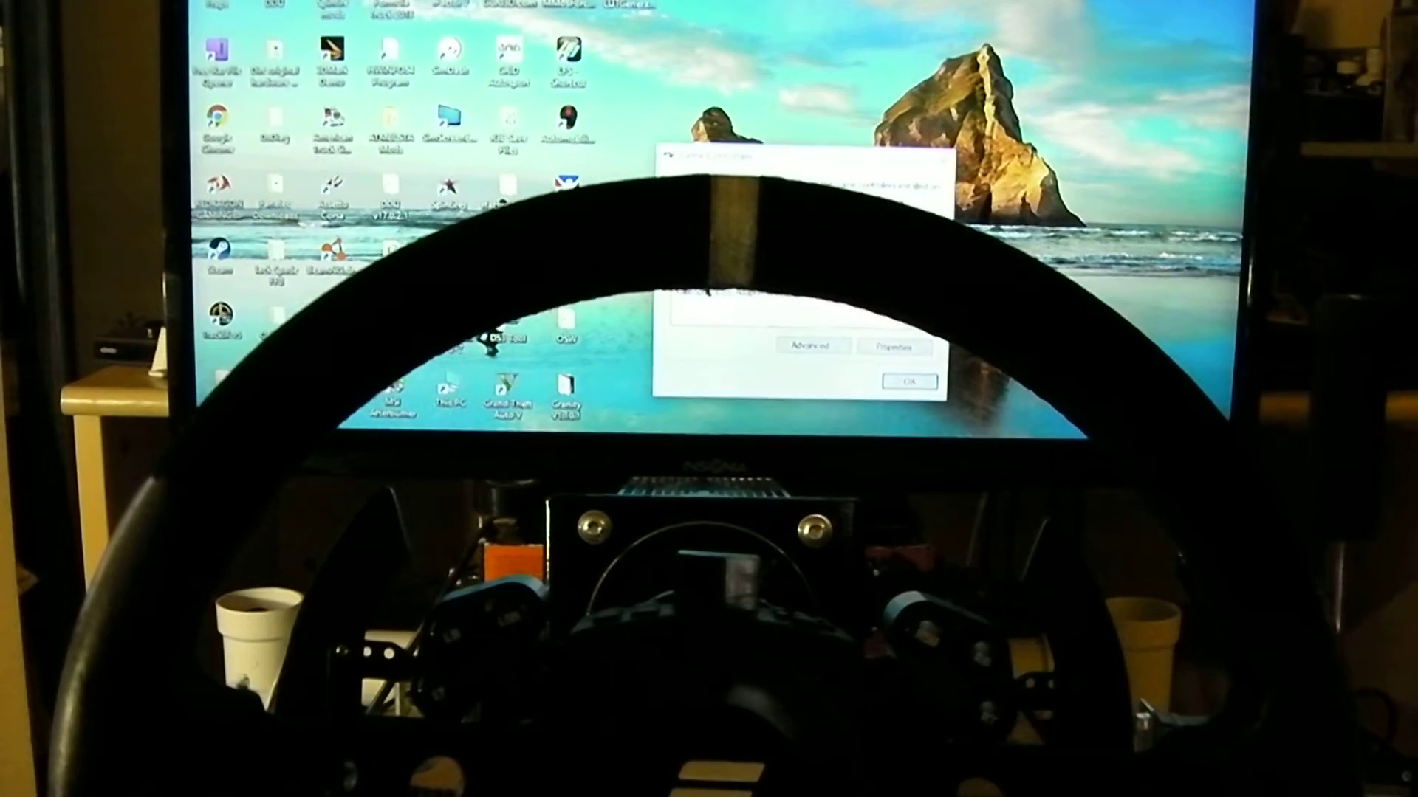
pyautogui.click(893, 347)
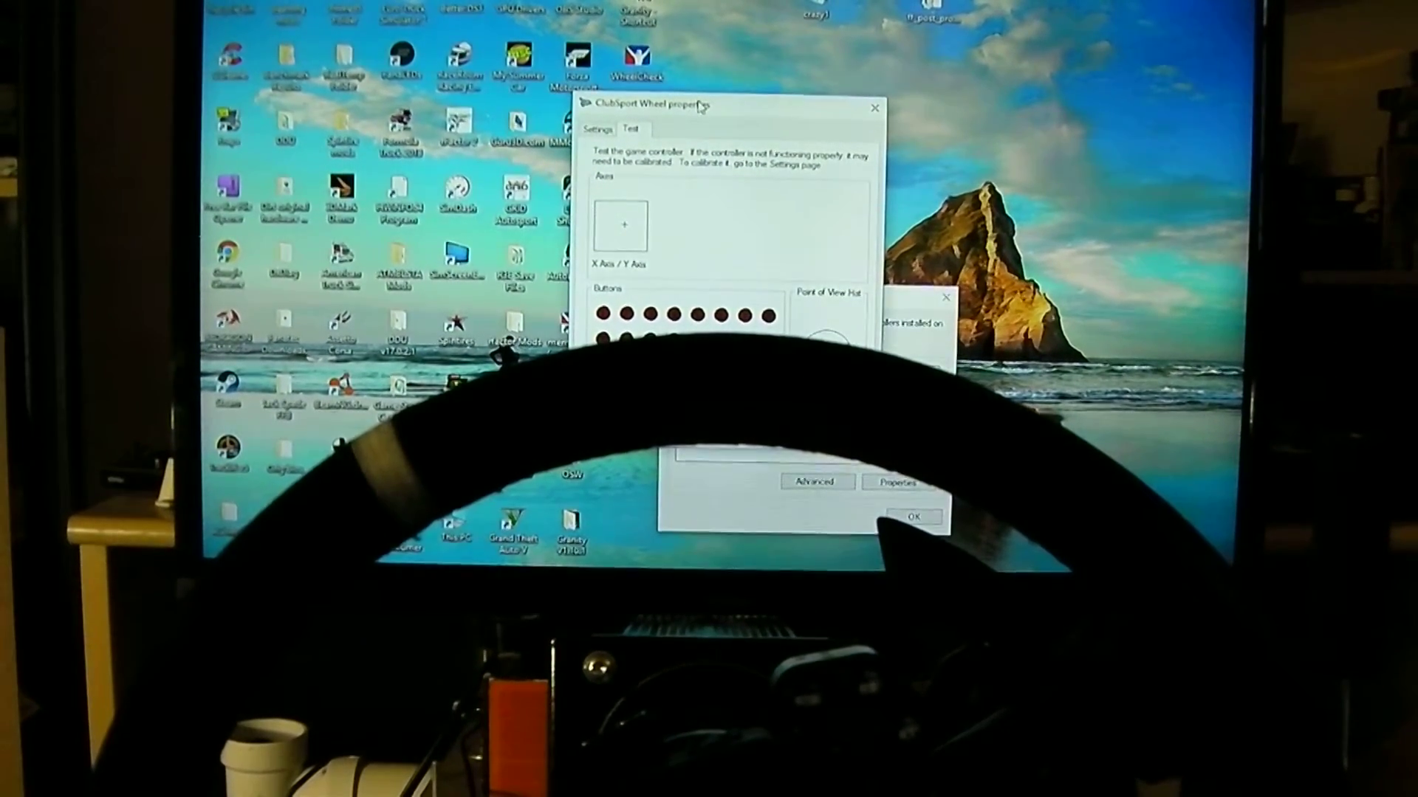
pyautogui.moveTo(701, 105); pyautogui.dragTo(686, 3)
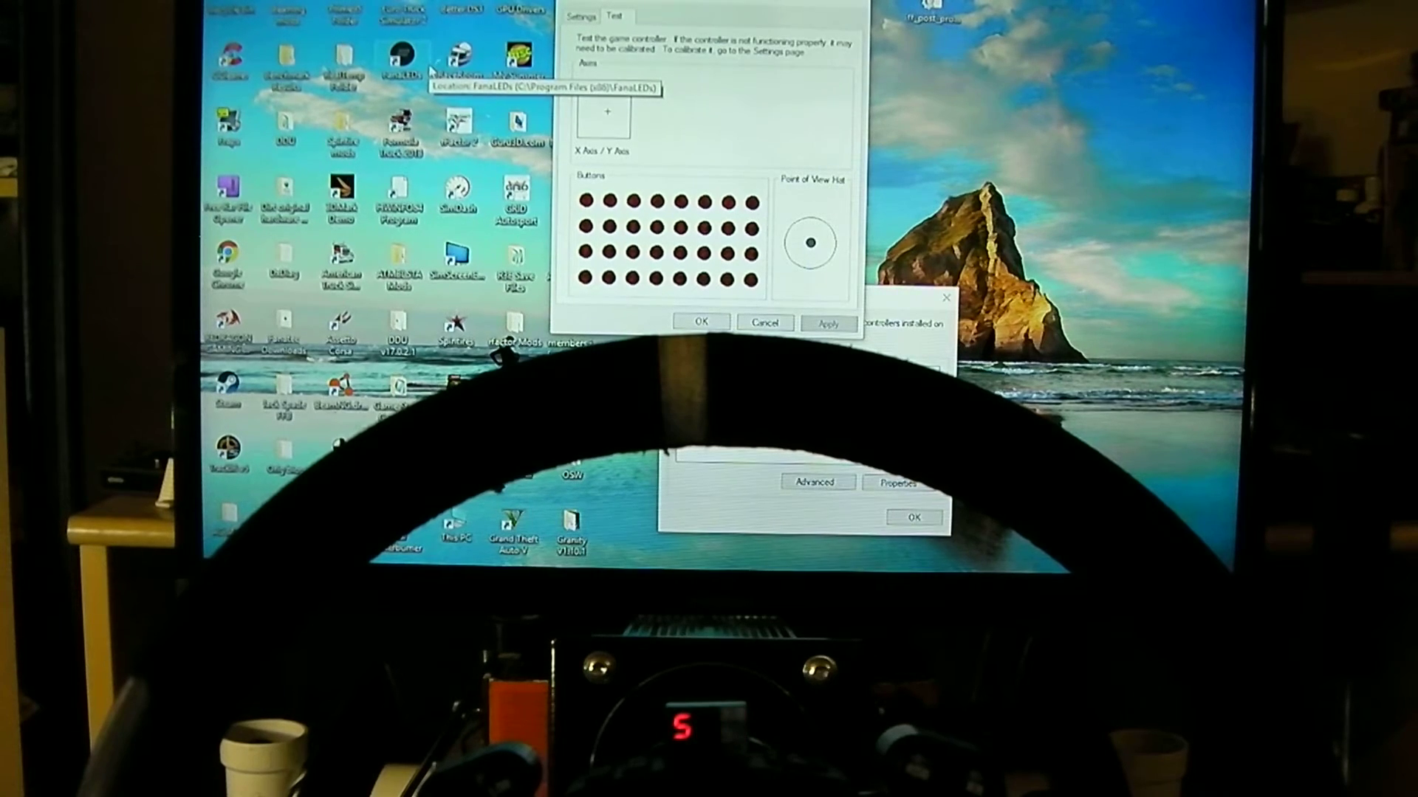
# Launch FanaLEDs from its desktop shortcut.
pyautogui.doubleClick(401, 61)
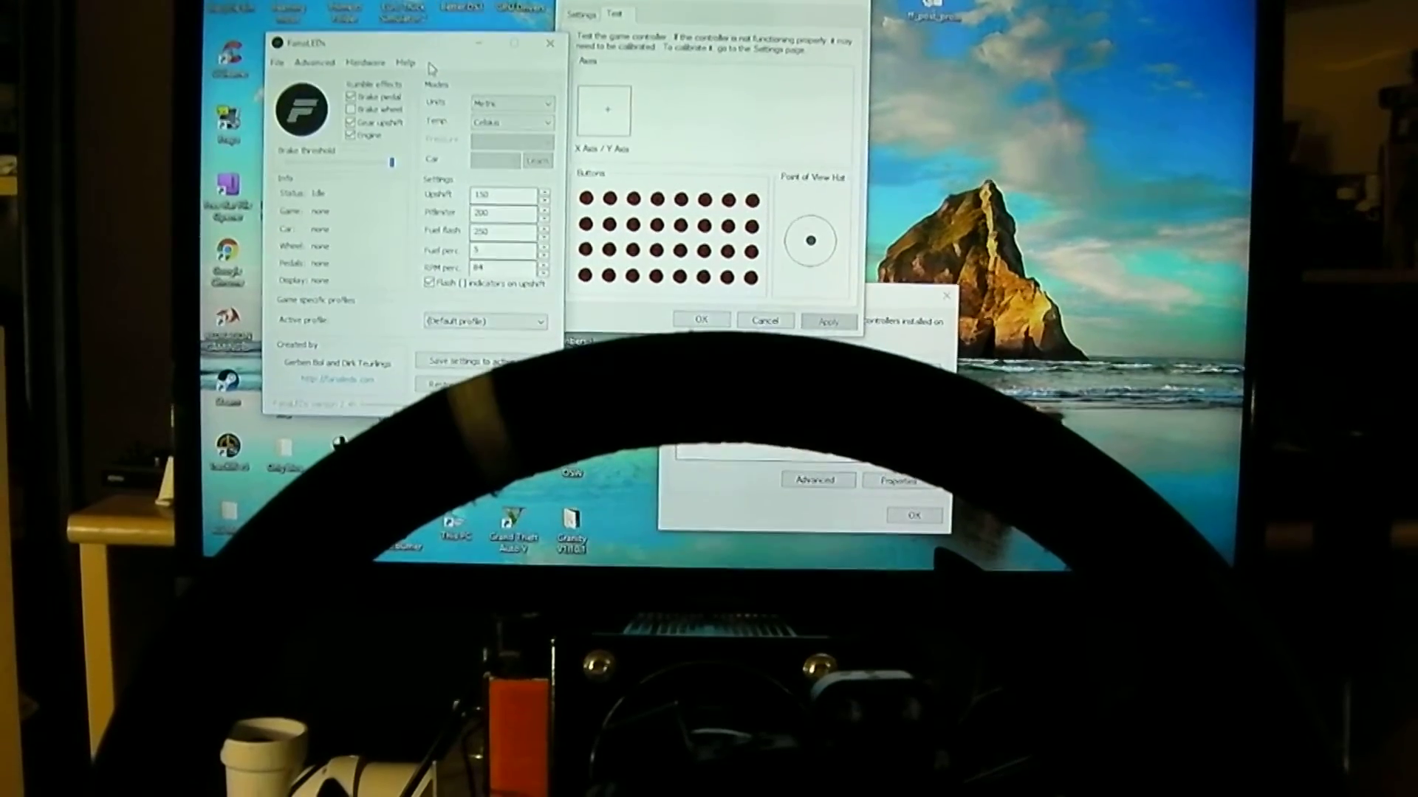
# Close FanaLEDs, dismiss the not-connected error, and reopen the ClubSport Wheel's properties.
pyautogui.click(551, 44)
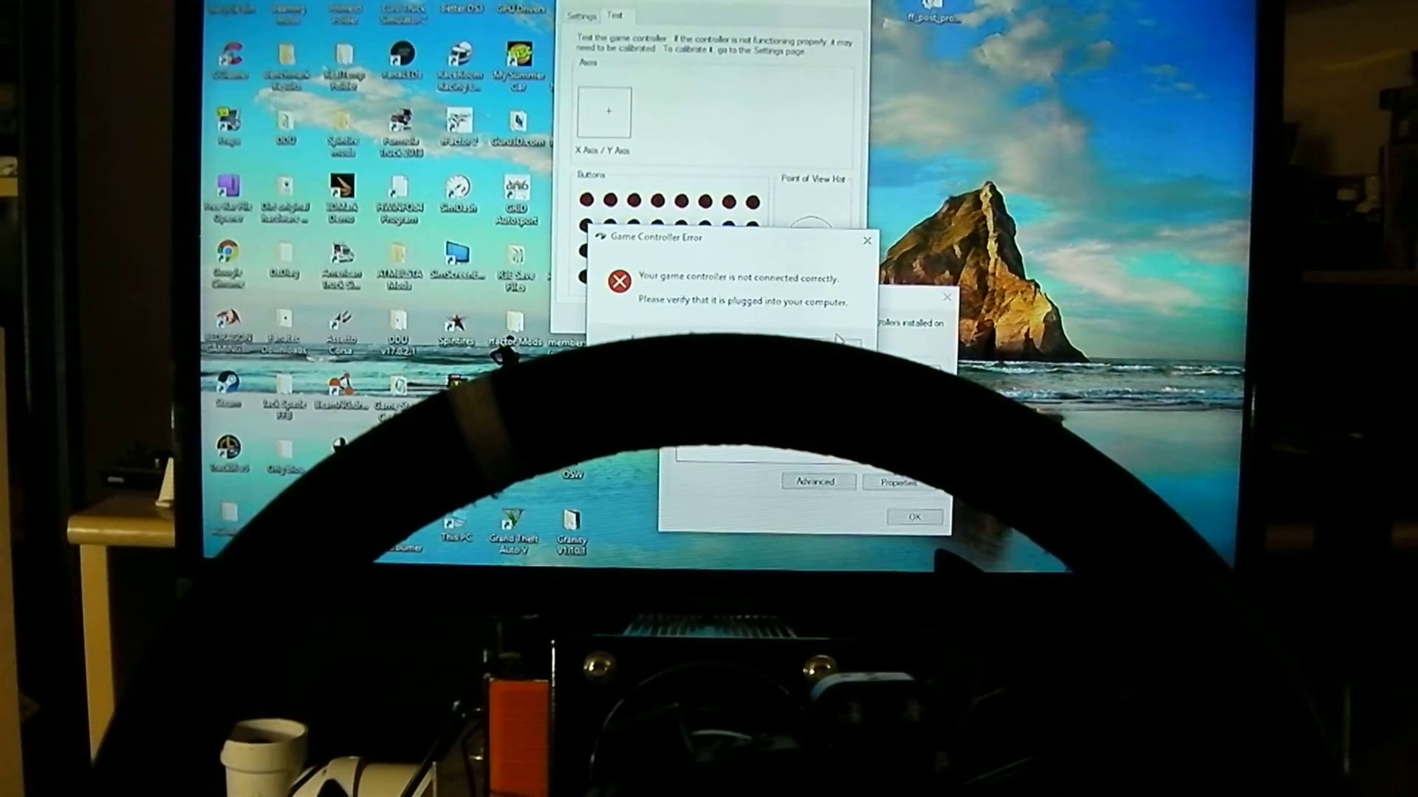
pyautogui.click(814, 175)
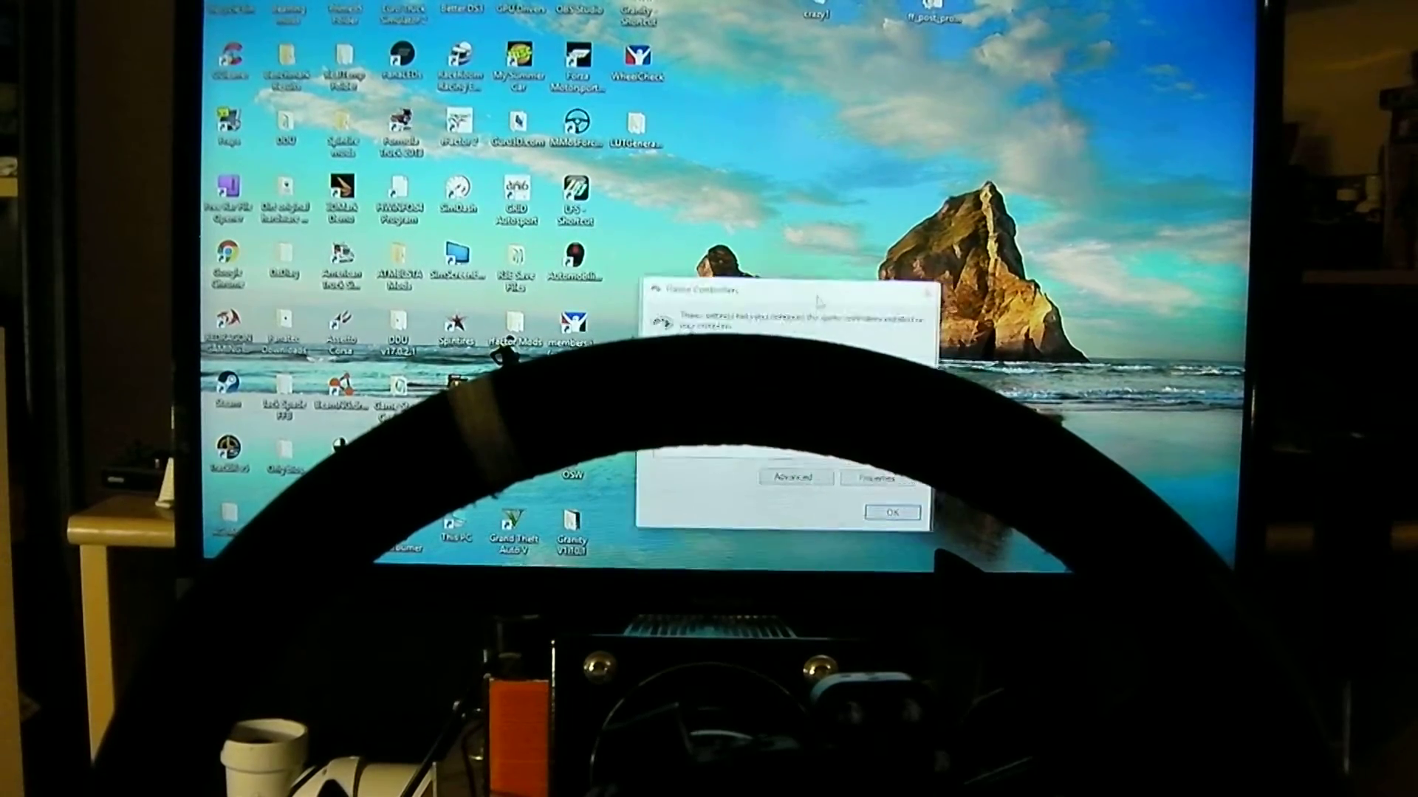
pyautogui.moveTo(838, 303)
pyautogui.mouseDown()
pyautogui.moveTo(752, 195)
pyautogui.moveTo(767, 170)
pyautogui.mouseUp()
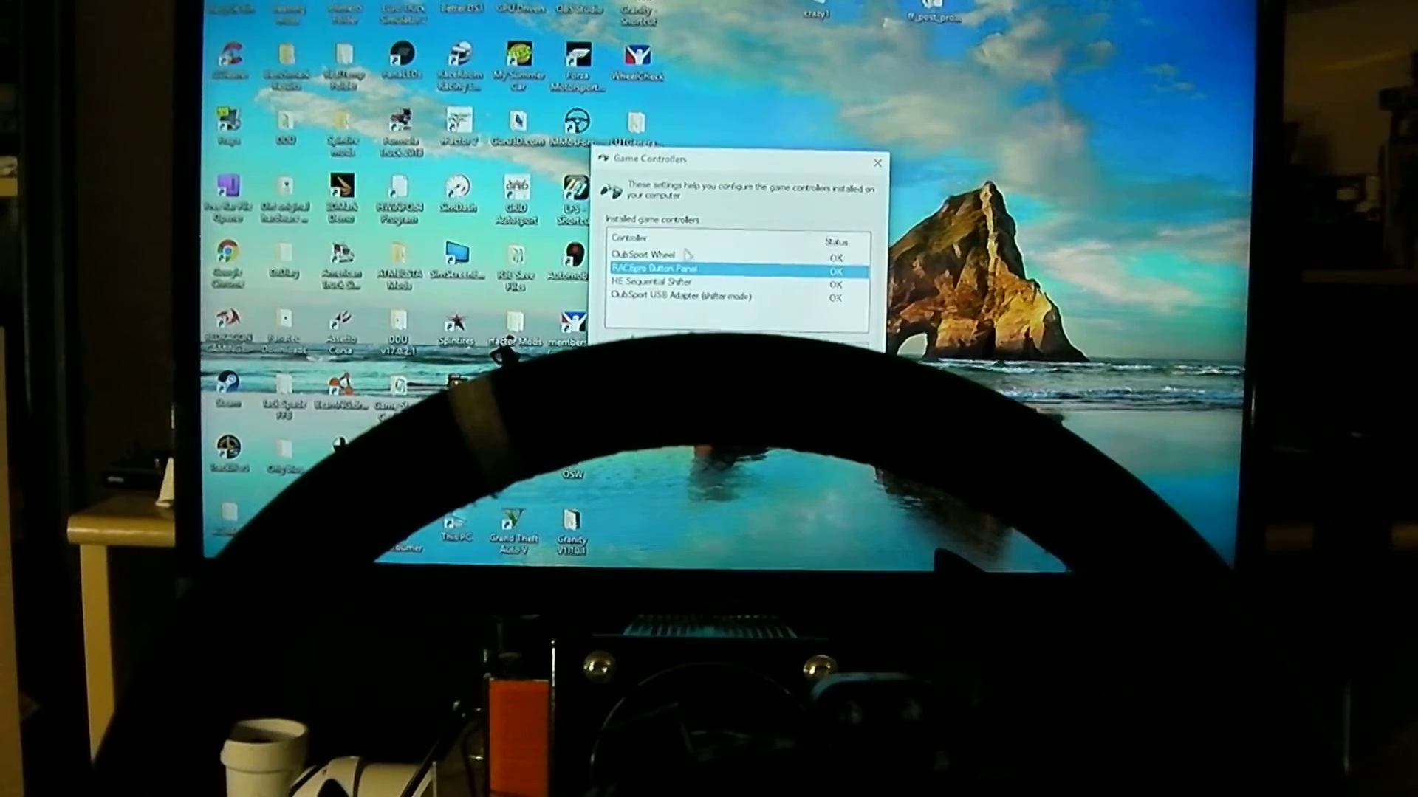
pyautogui.doubleClick(666, 257)
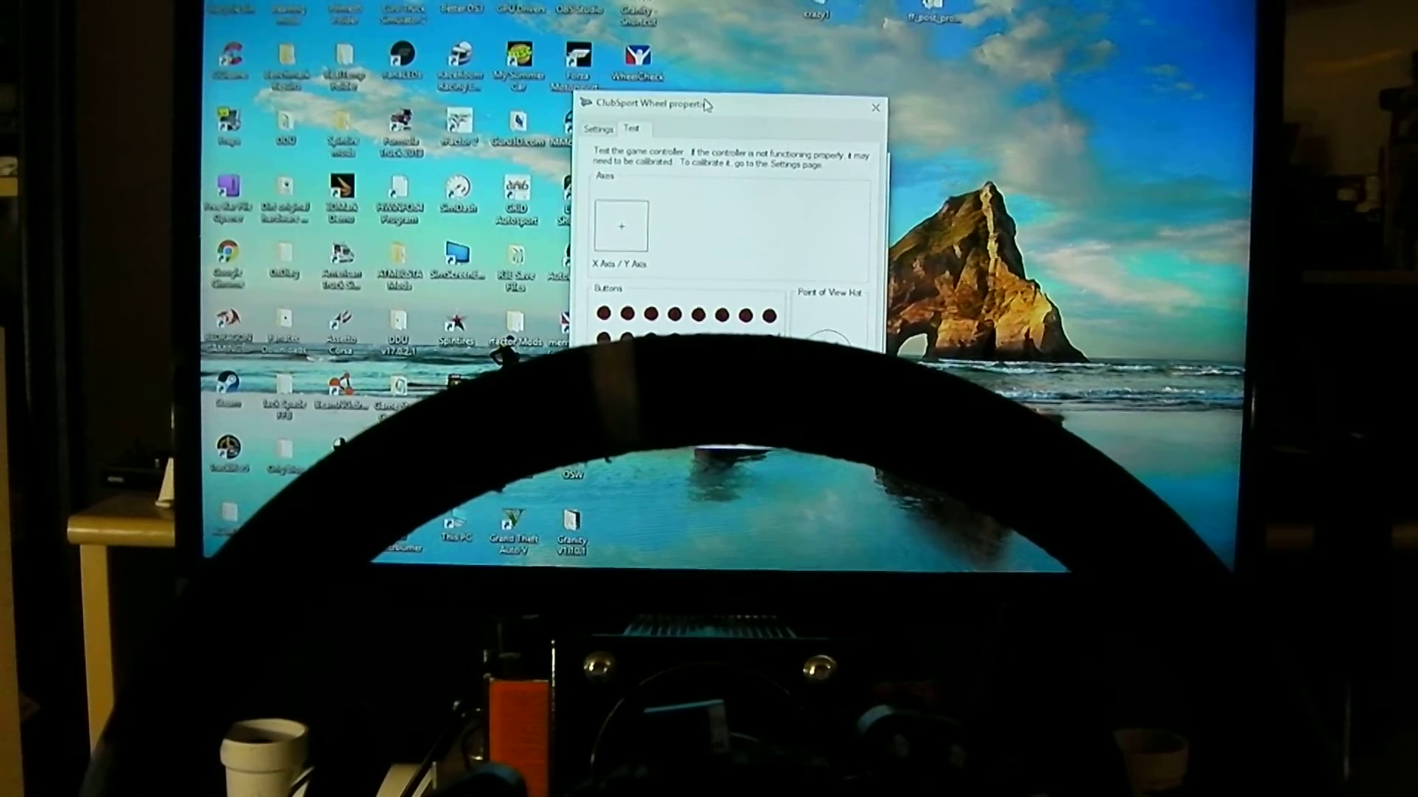
# Move the wheel test window up and left so the button grid is unobstructed.
pyautogui.moveTo(707, 106); pyautogui.dragTo(677, 0)
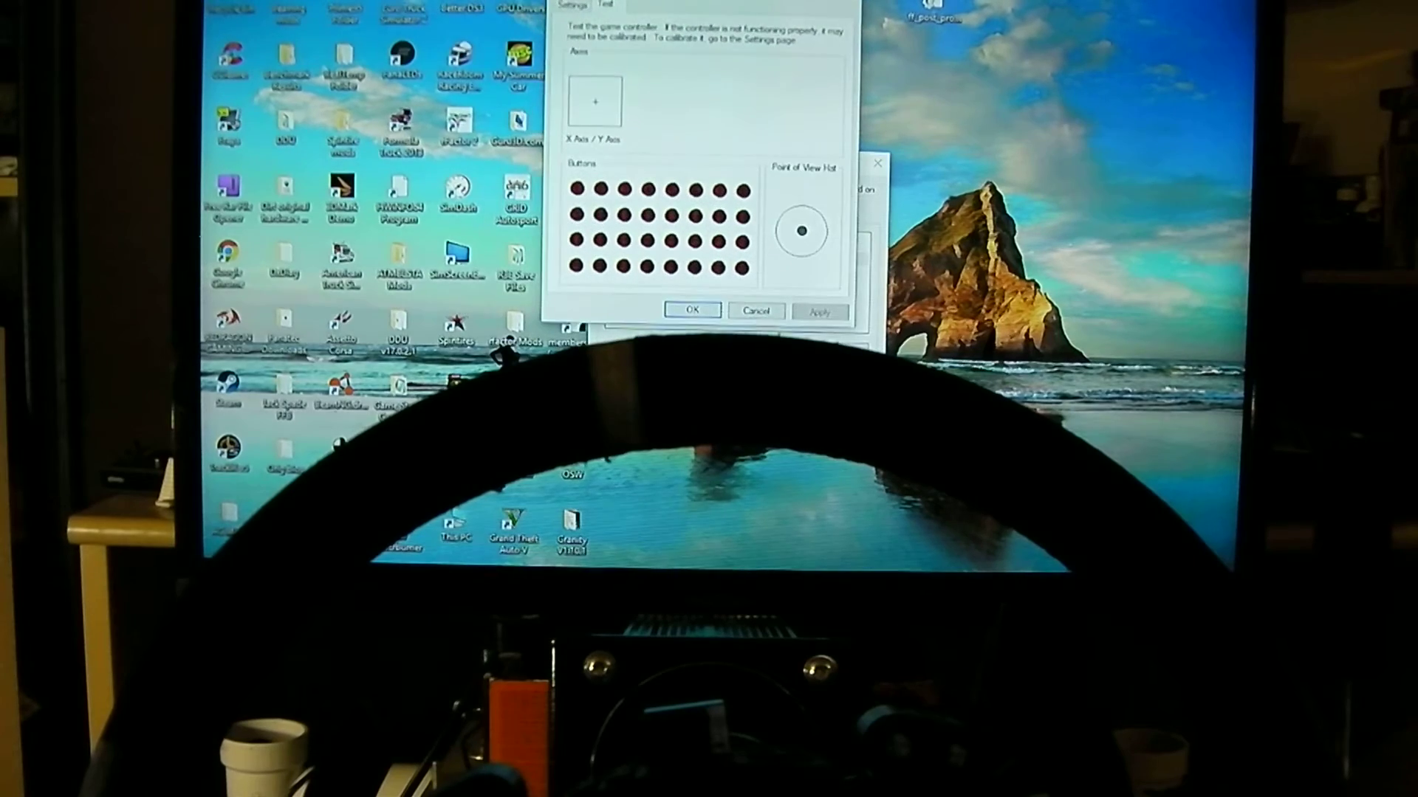